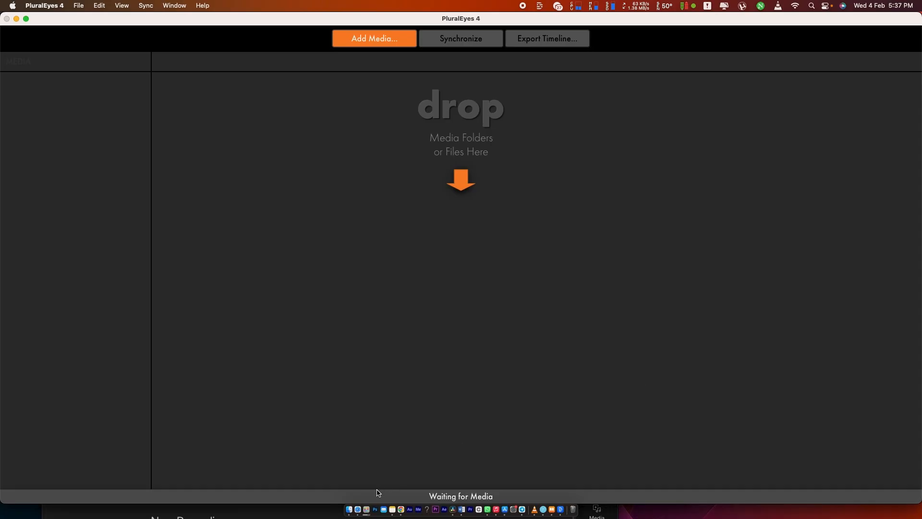
Switch to Finder and preview the clip C0028.MP4 in the camera A footage folder.
click(353, 505)
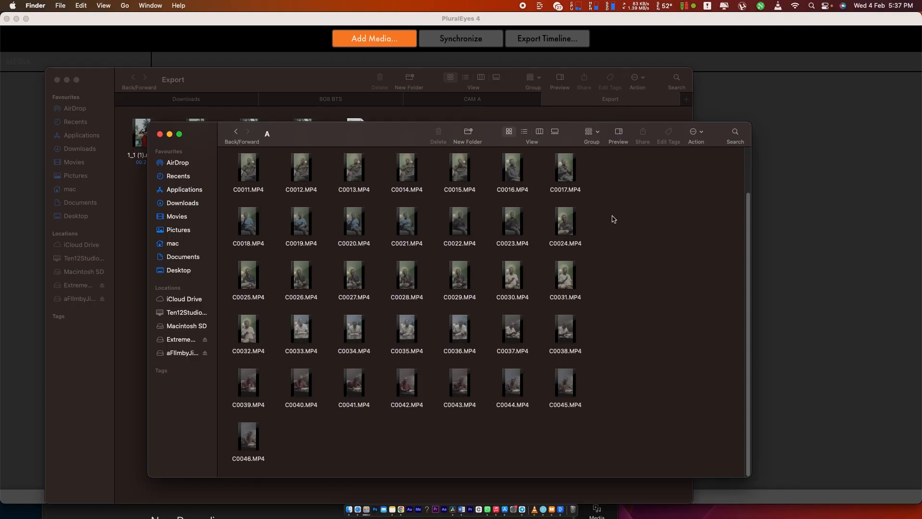
mouse_move(459, 232)
key(XF86AudioRaiseVolume)
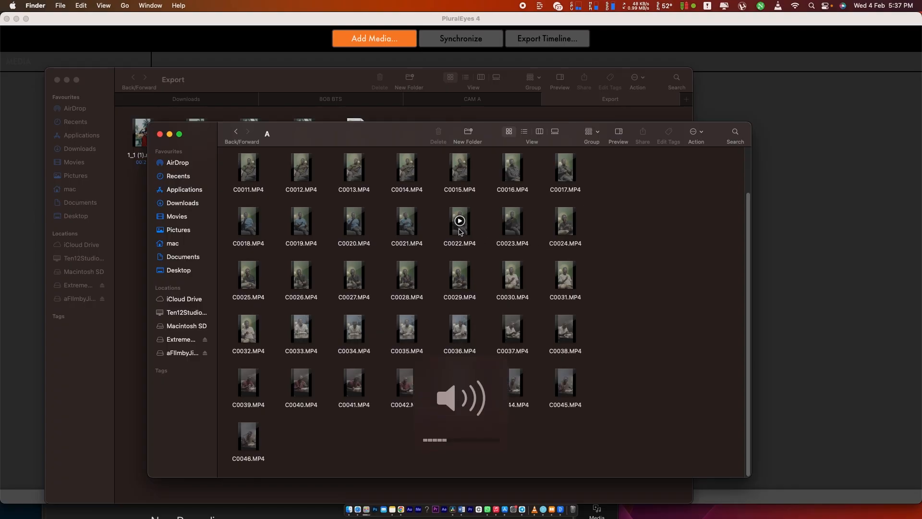
key(XF86AudioMute)
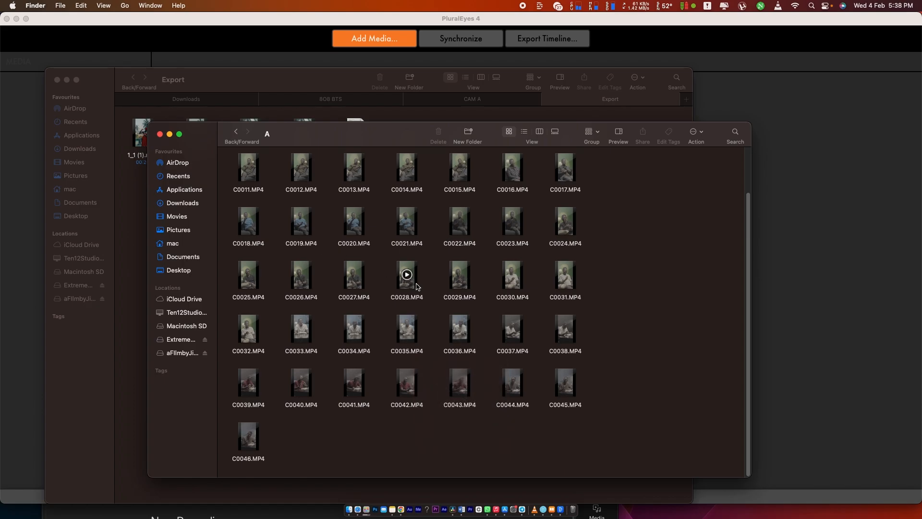
click(406, 271)
key(space)
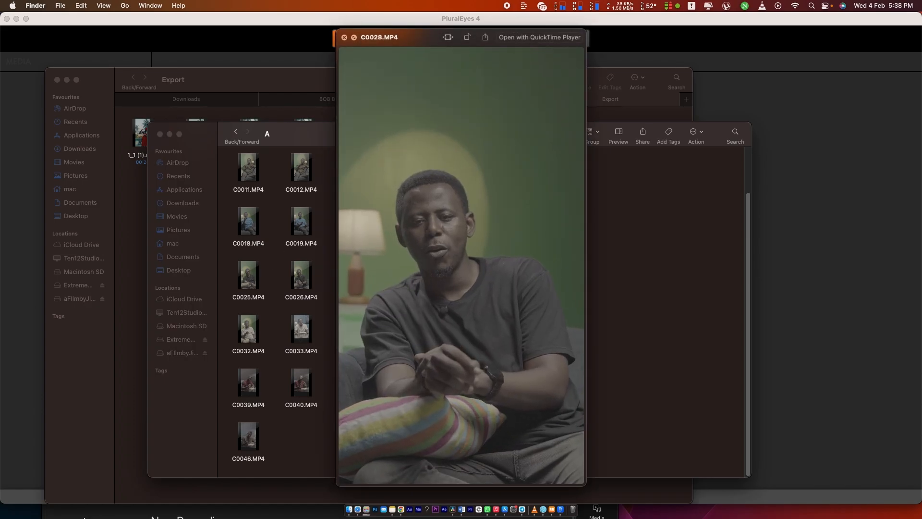
mouse_move(409, 479)
drag(409, 479, 479, 475)
key(space)
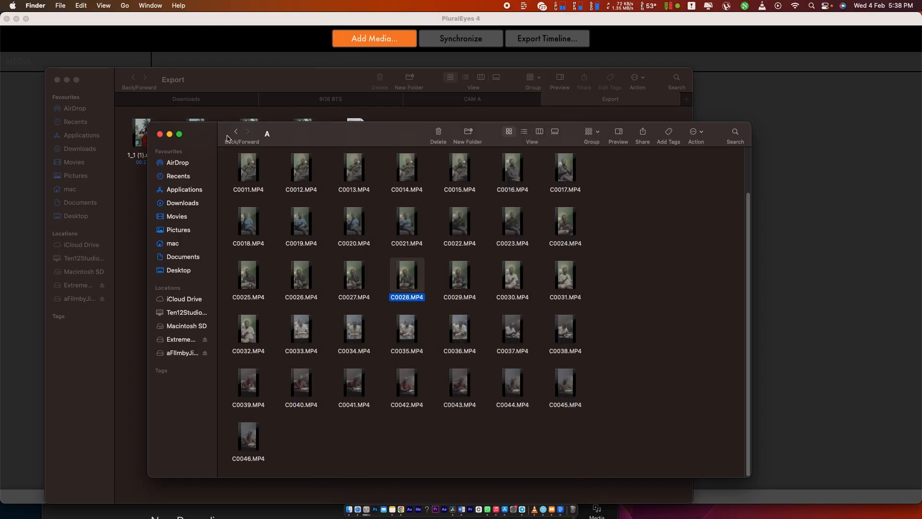
View the clips in footage folder B and return to the Footages folder.
click(235, 133)
double_click(311, 180)
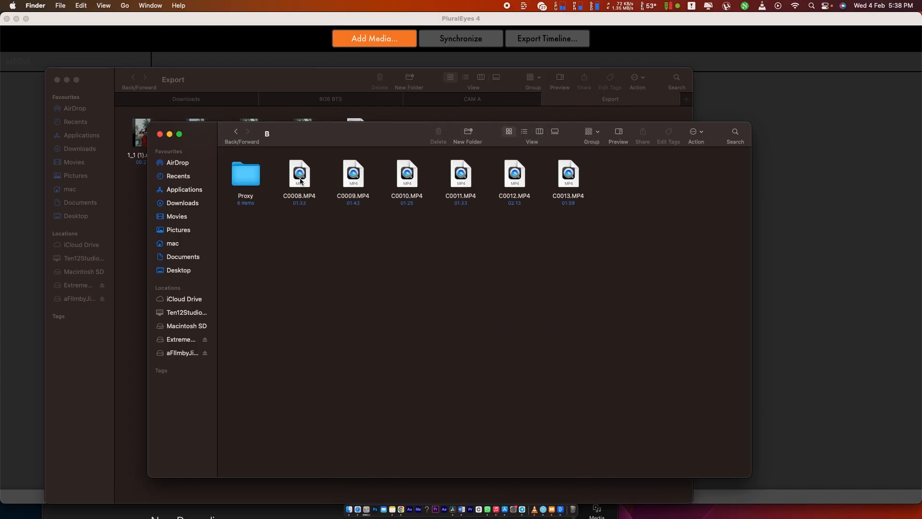
click(241, 136)
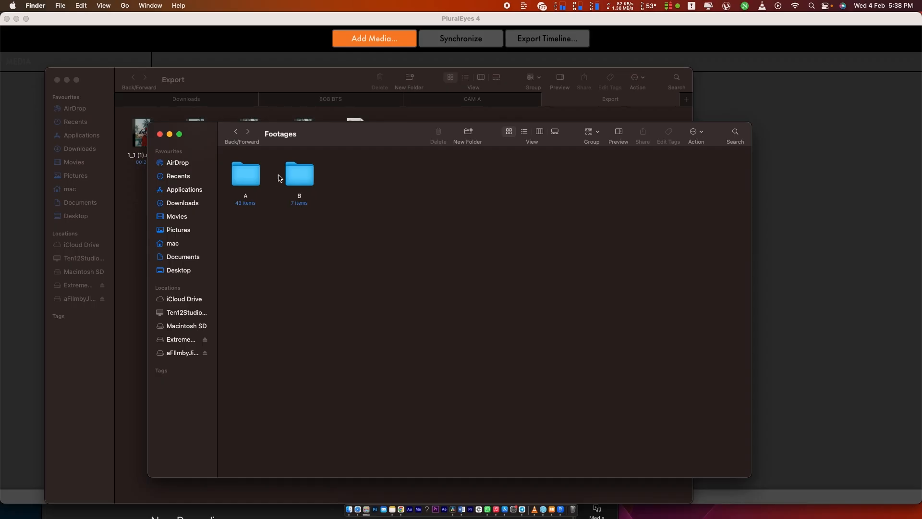
Try to add all WAV recordings from the PFAM Audio folder to PluralEyes, and undo the import.
click(238, 137)
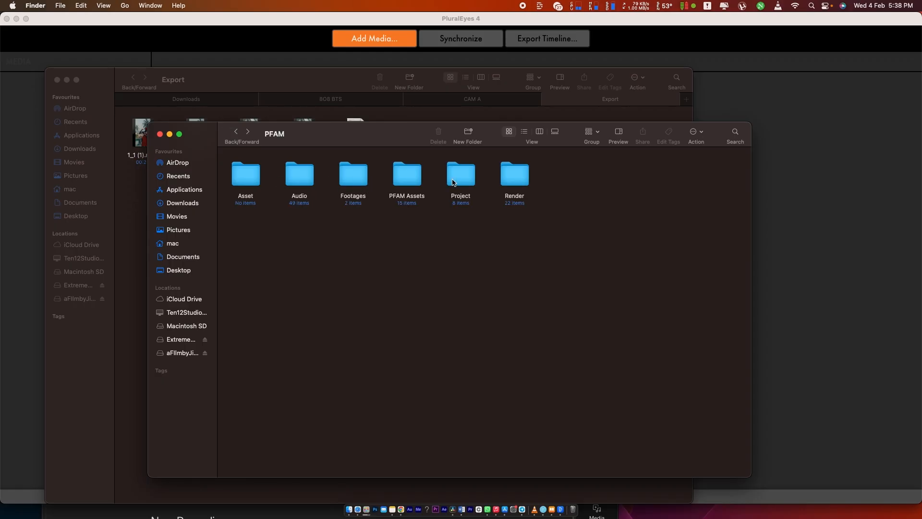
double_click(307, 178)
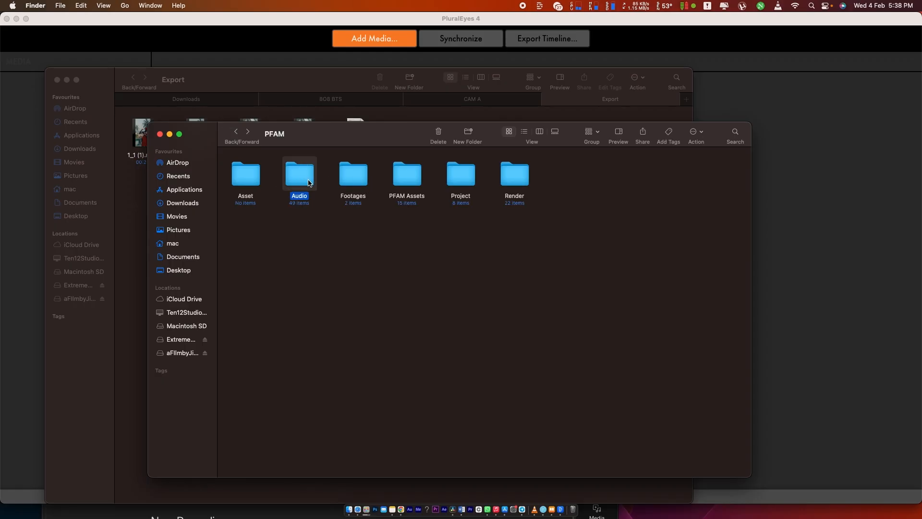
drag(255, 188, 582, 207)
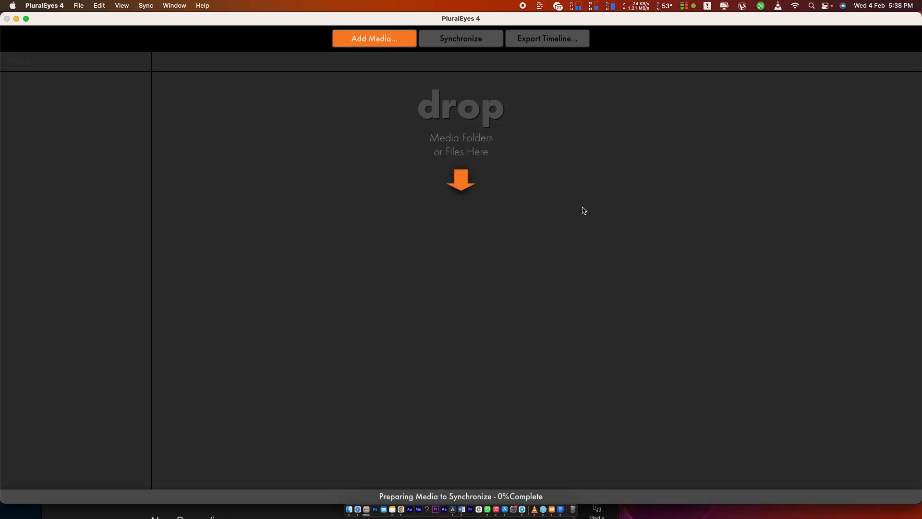
key(super+z)
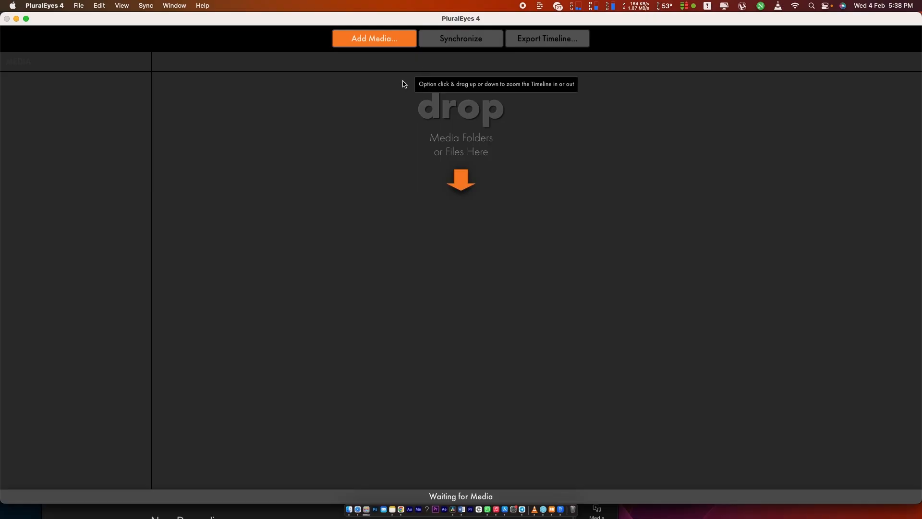
click(78, 5)
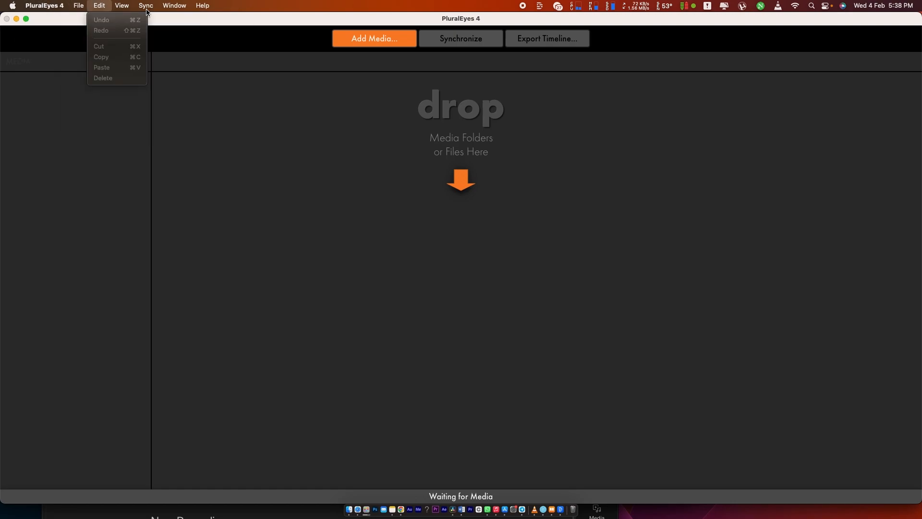
click(470, 40)
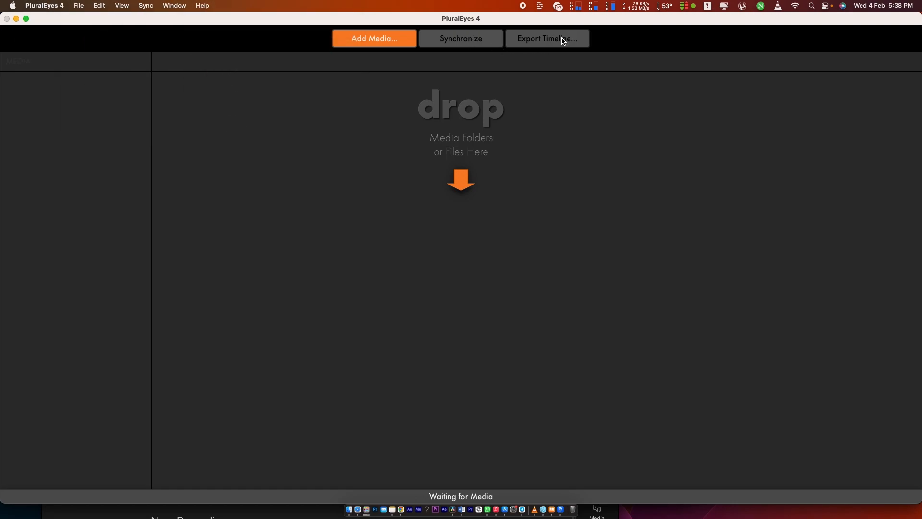
click(370, 41)
key(Escape)
Add all WAV recordings from the Audio folder and camera folders A and B from Footages to PluralEyes.
key(super+Tab)
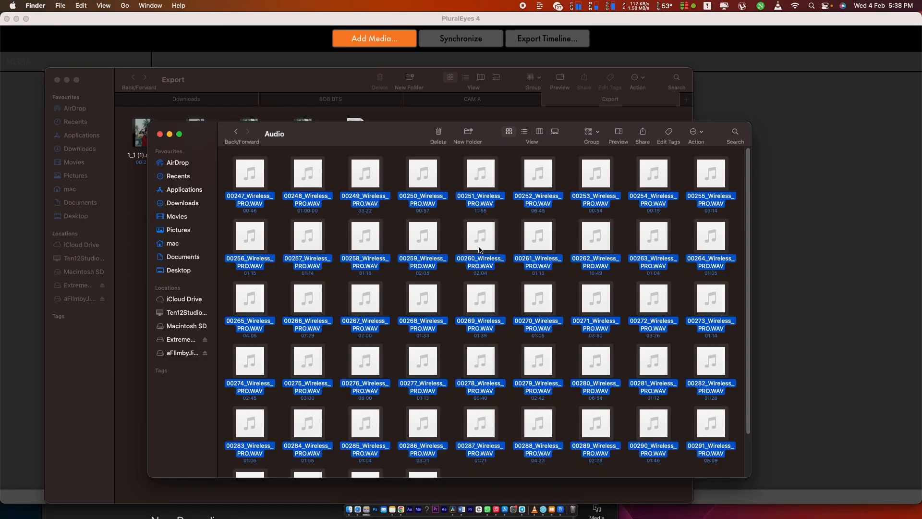
drag(423, 173, 840, 234)
key(super+Tab)
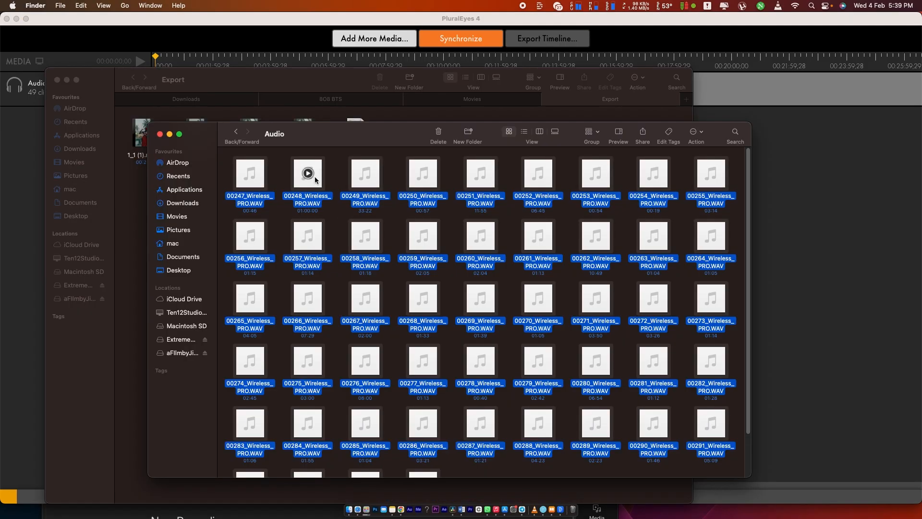
click(235, 132)
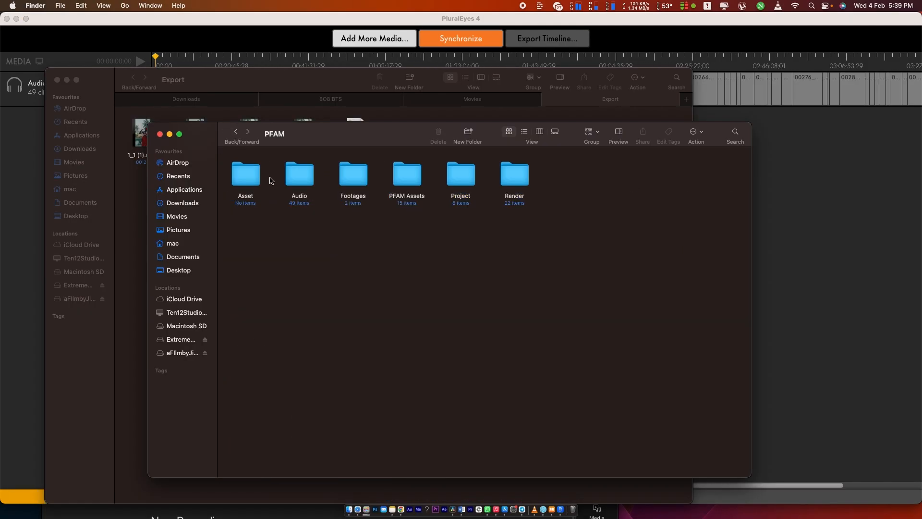
double_click(353, 175)
drag(337, 221, 805, 264)
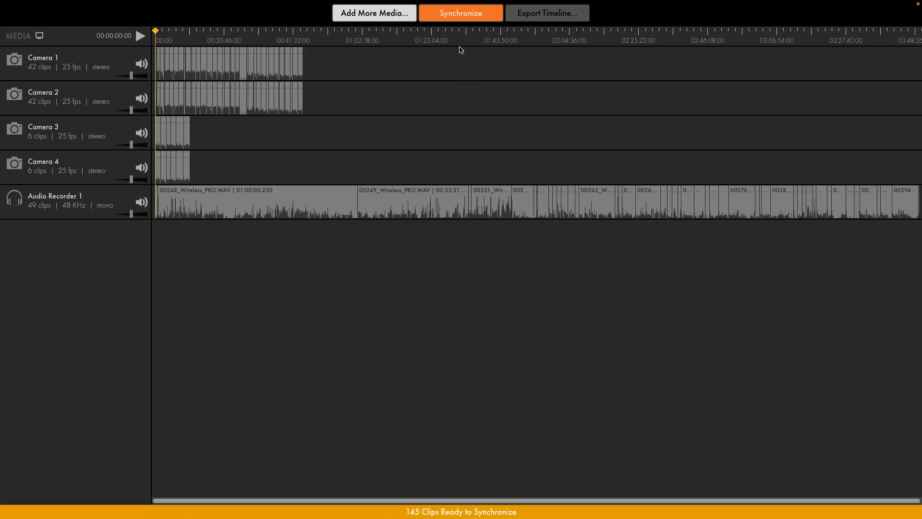
Synchronize all the imported clips and show the video and waveform preview below the timeline.
click(468, 16)
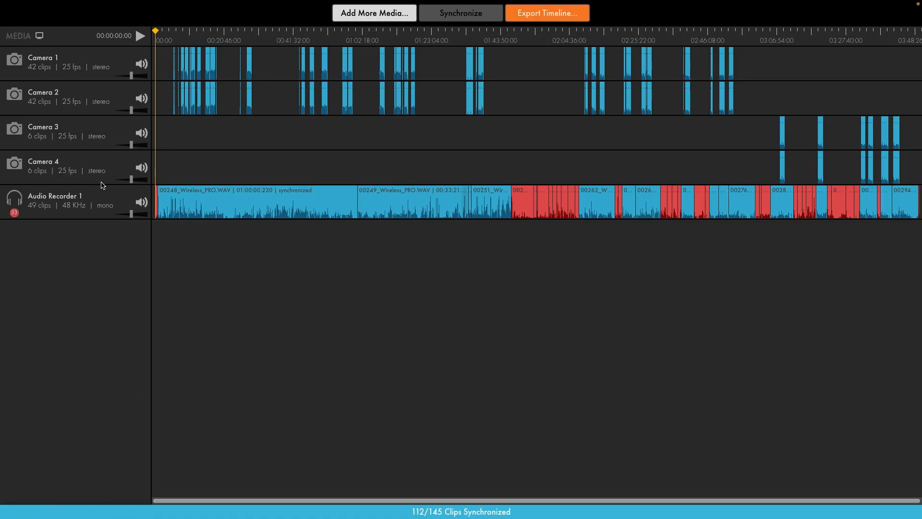
click(40, 36)
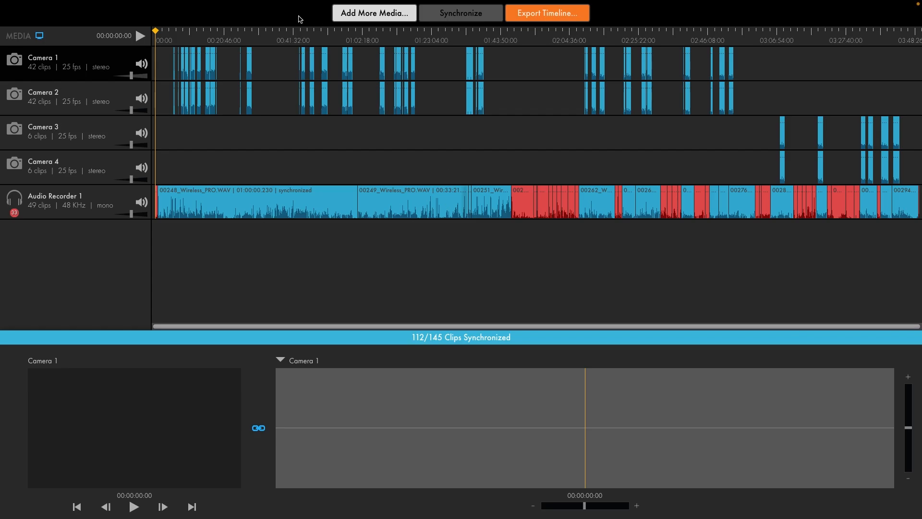
Play Camera 1's clip C0026.mov from about 01:13:15 to check its sync with the recorder audio.
click(398, 38)
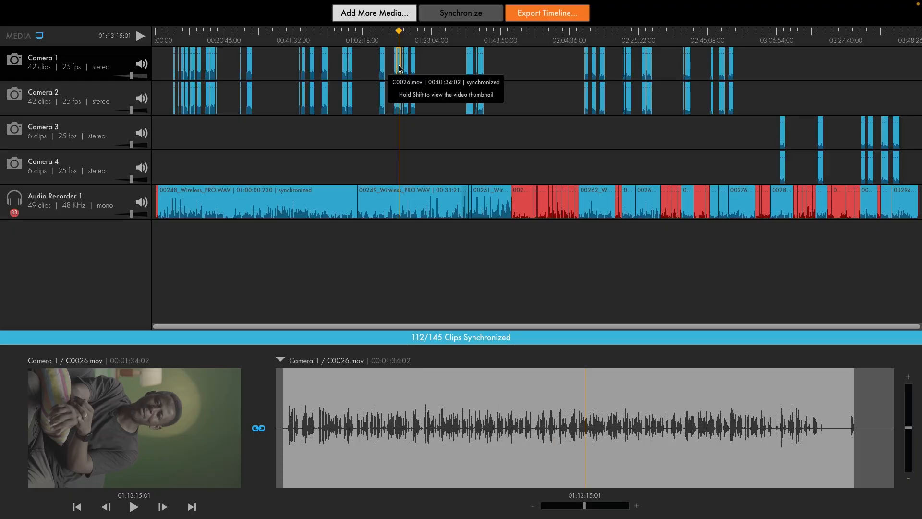
scroll(400, 69, up, 1)
scroll(400, 69, up, 10)
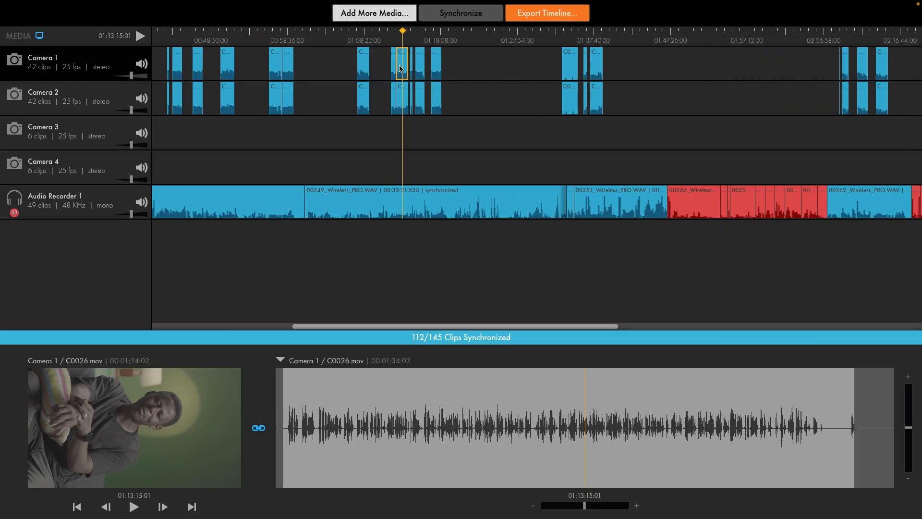
scroll(401, 69, up, 4)
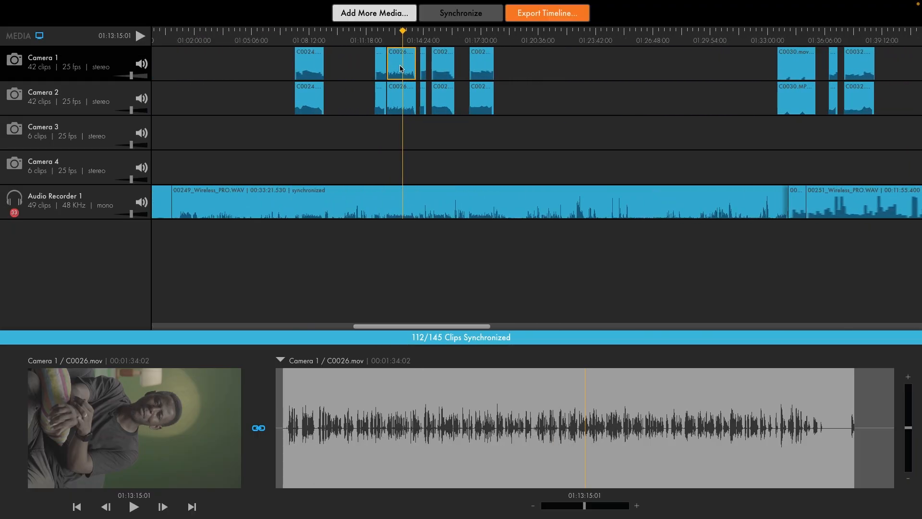
key(space)
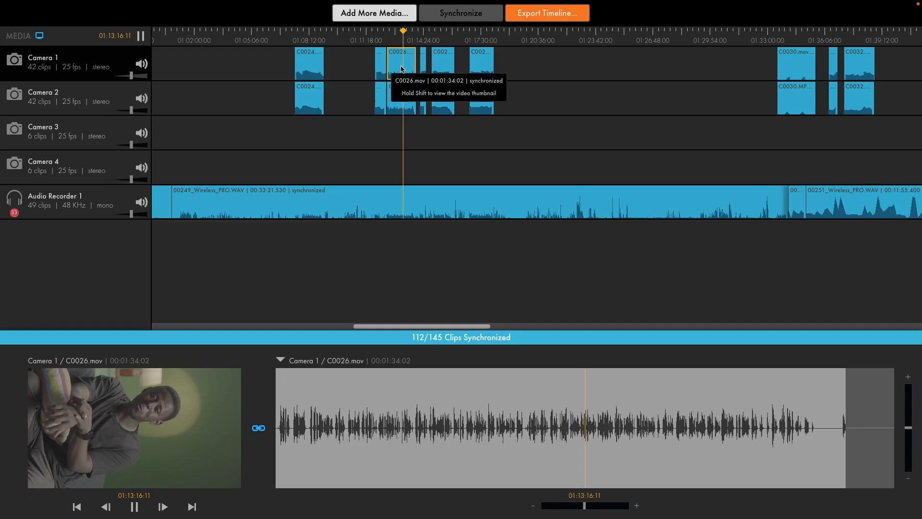
key(XF86AudioRaiseVolume)
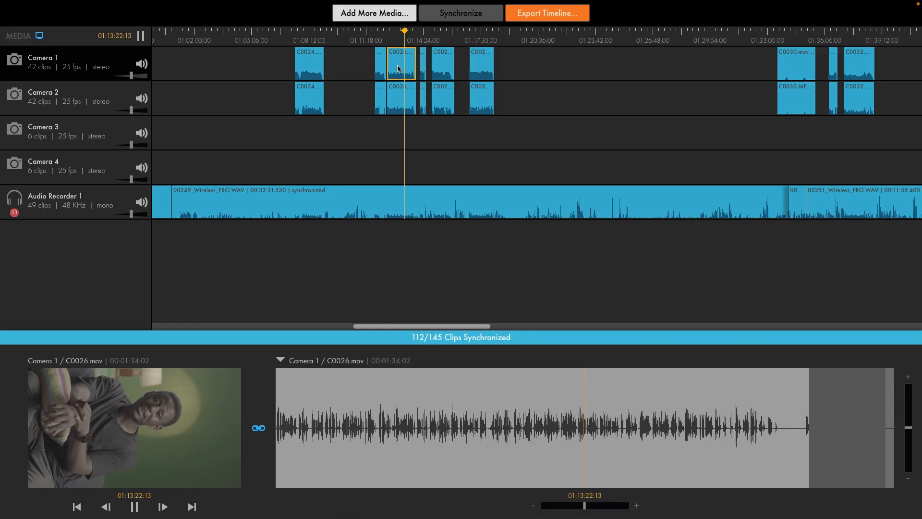
Check playback in the gap between camera clips at about 01:20:12 and inside Camera 1's clip C0030.mov at about 01:34:12.
drag(518, 44, 532, 41)
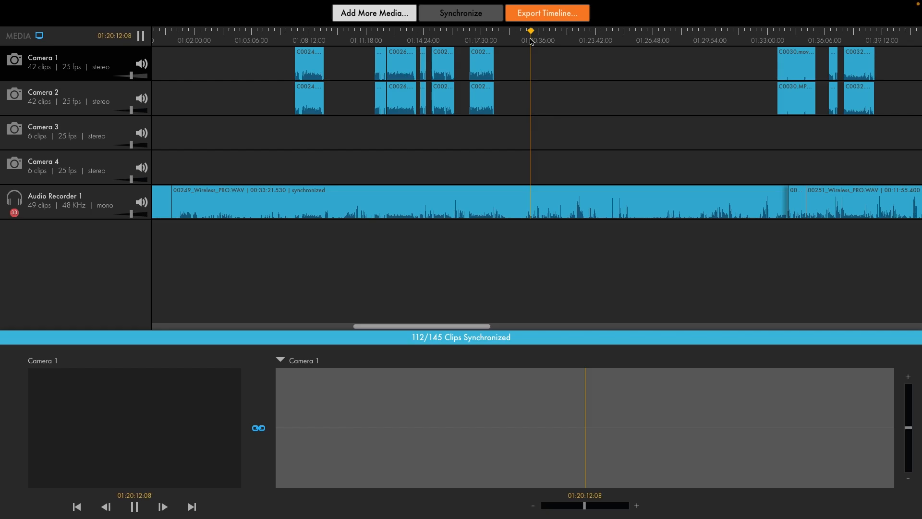
key(XF86AudioRaiseVolume)
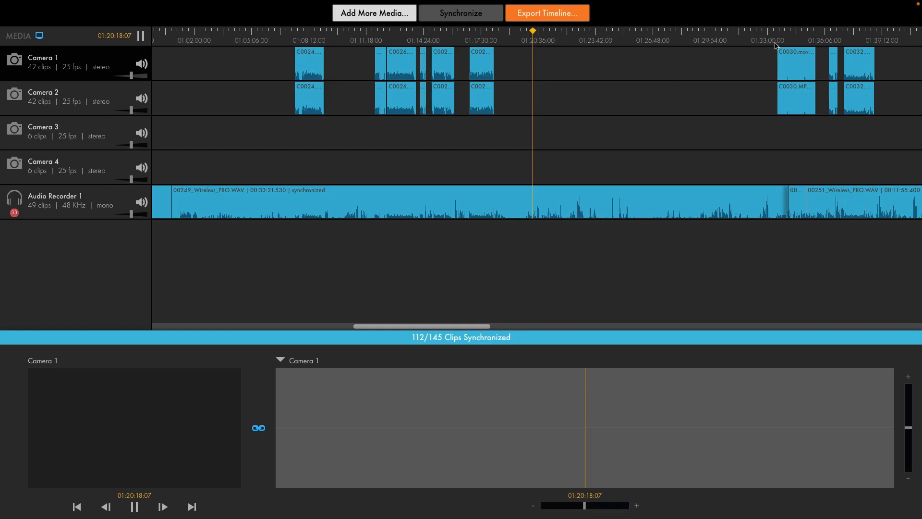
drag(778, 39, 792, 38)
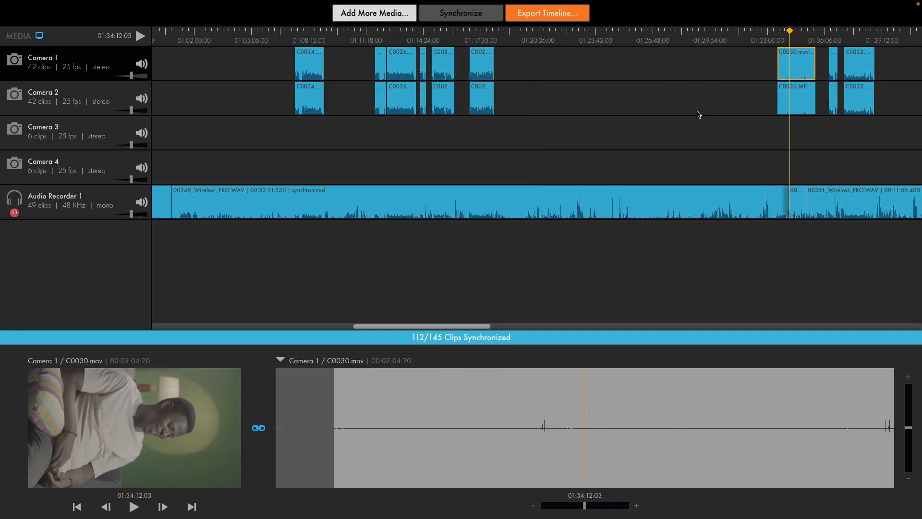
Play Camera 1's clip C0043.mov while muting and unmuting Audio Recorder 1 and Camera 2 to compare their sound.
scroll(698, 112, up, 1)
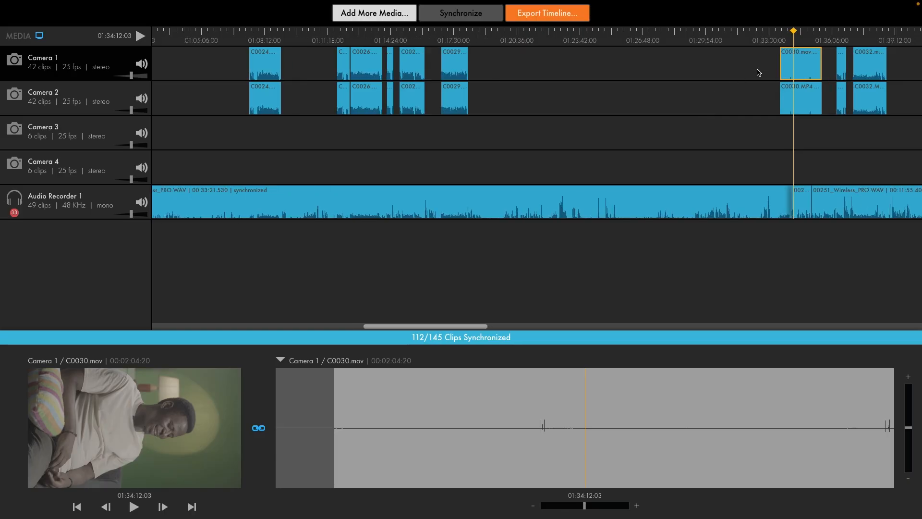
drag(867, 38, 597, 38)
key(space)
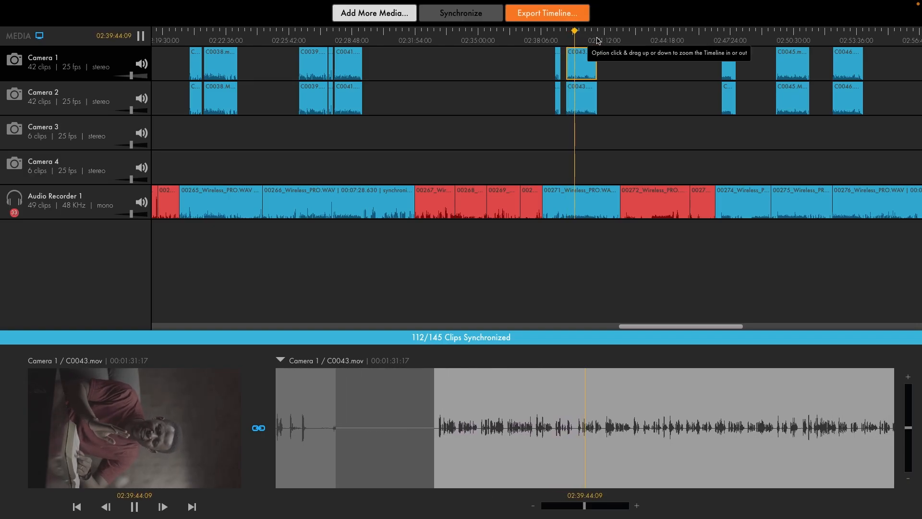
click(140, 204)
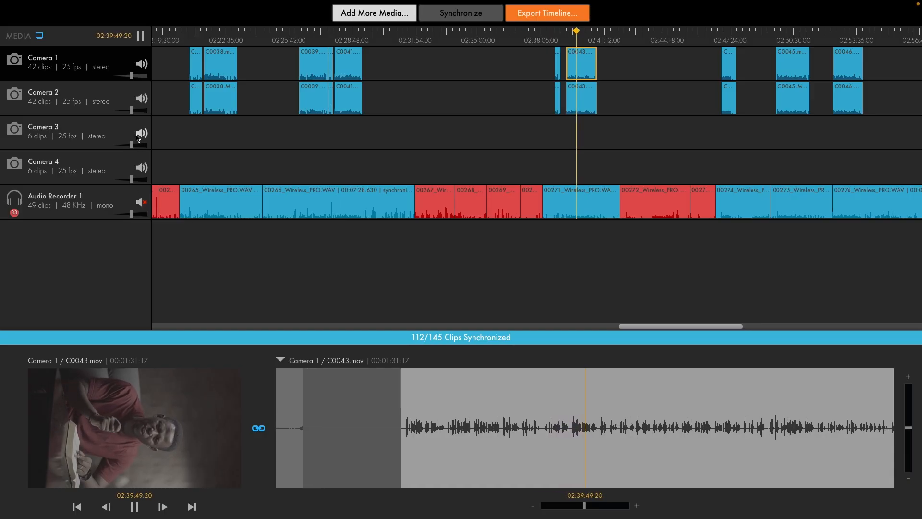
click(142, 99)
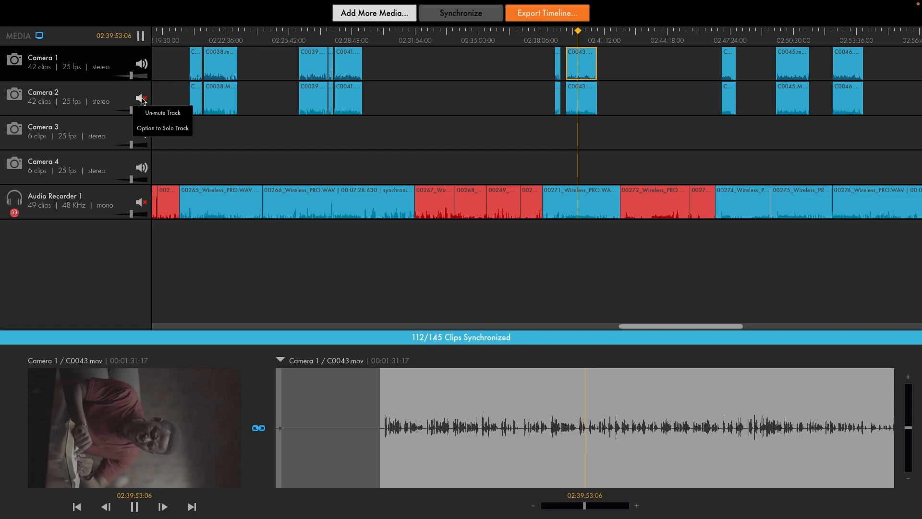
click(141, 99)
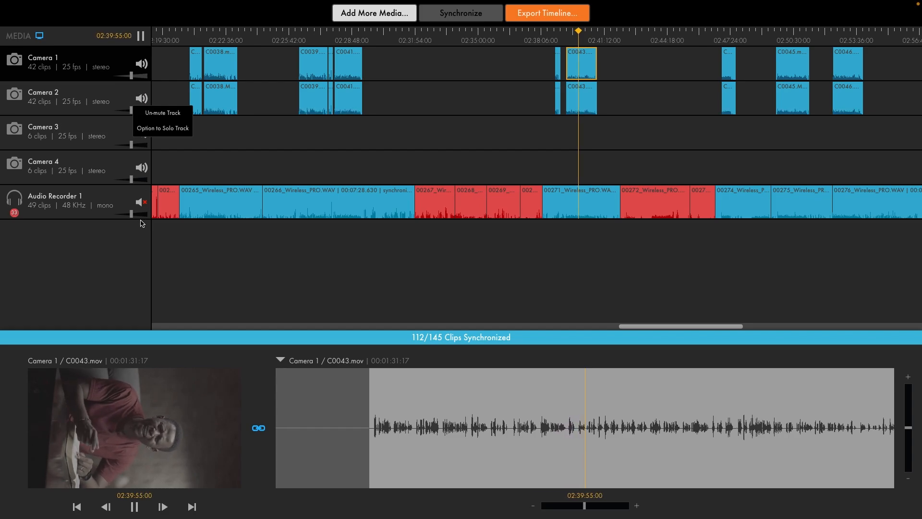
click(141, 202)
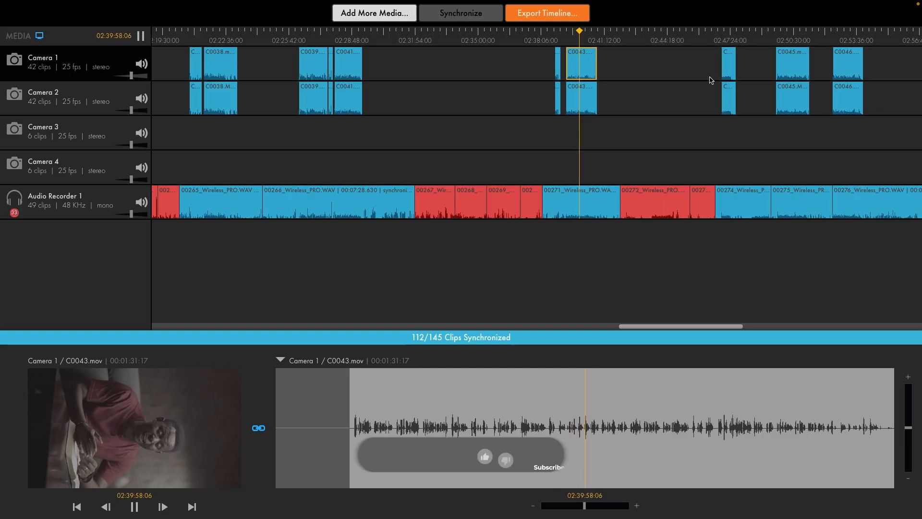
Check Camera 1's clip C0045.mov at about 02:50:39, and briefly open the timeline export settings without exporting.
click(796, 34)
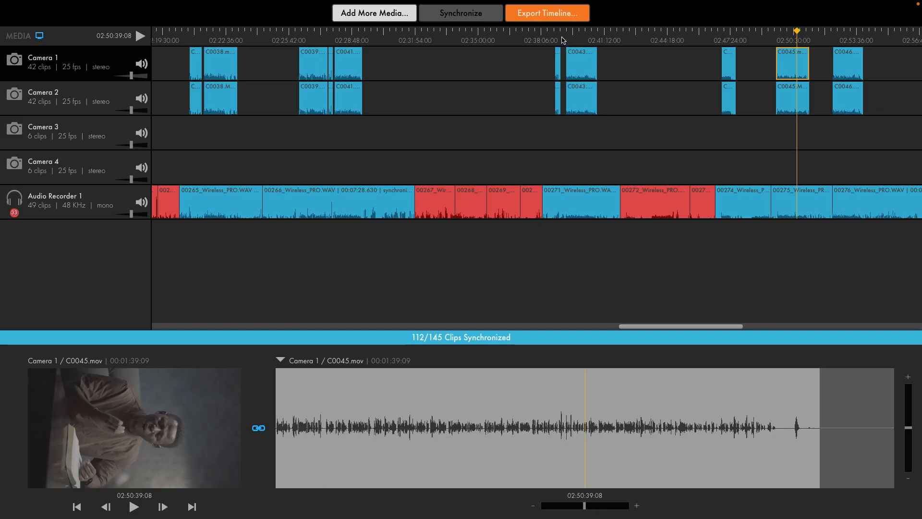
click(548, 14)
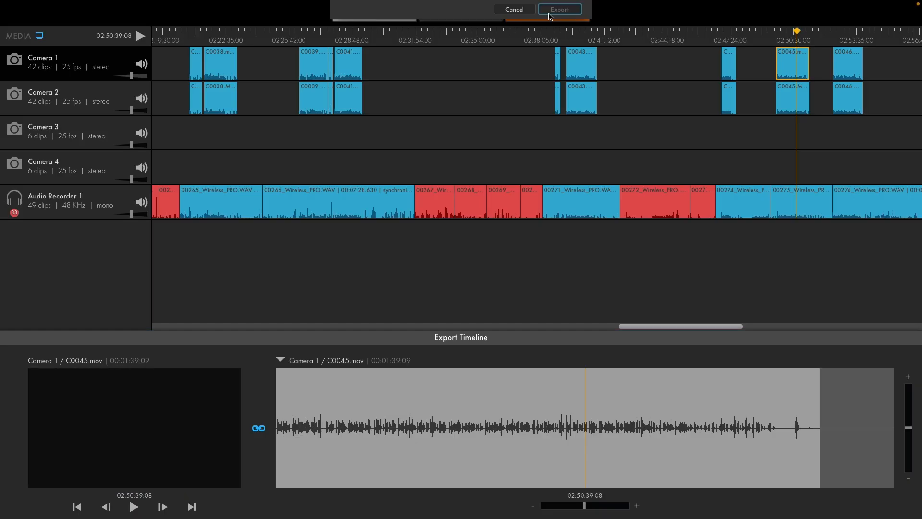
click(514, 259)
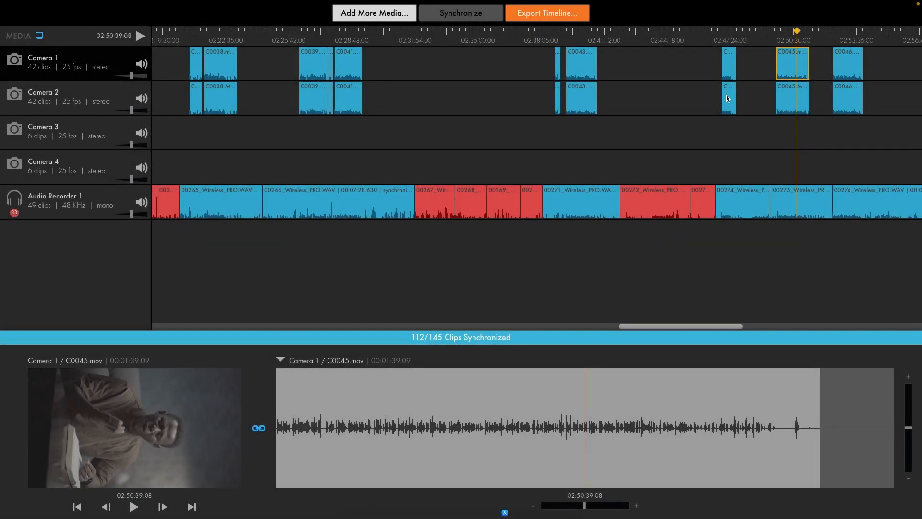
Review the timeline export settings, including the Premiere Pro format choices and the save location of Footages.xml, and close them without exporting.
click(545, 18)
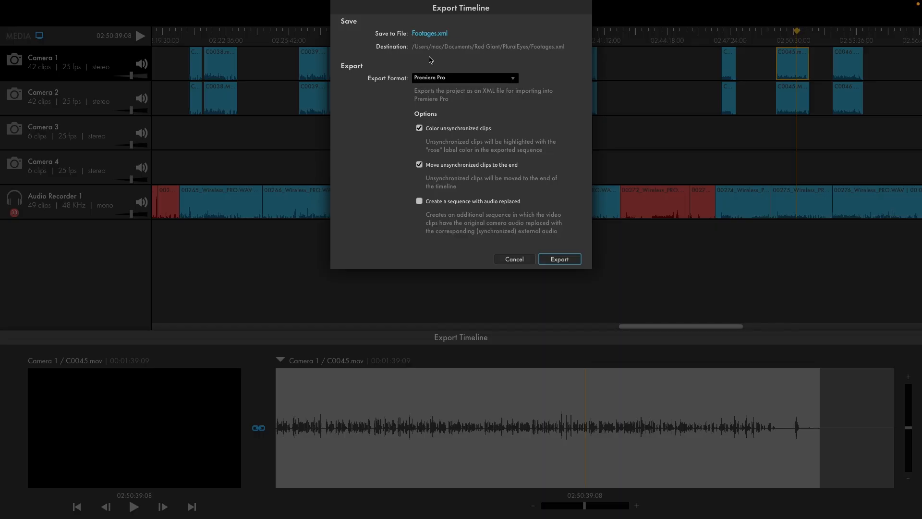
click(462, 78)
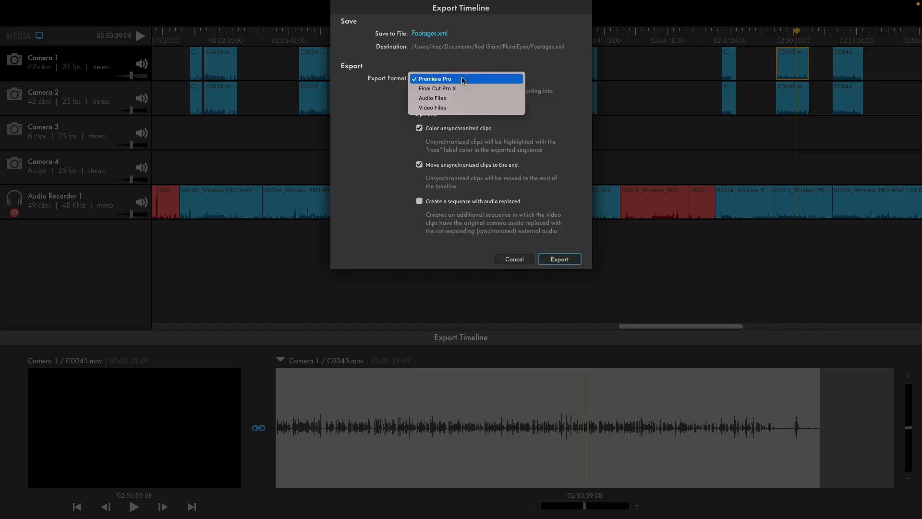
click(500, 82)
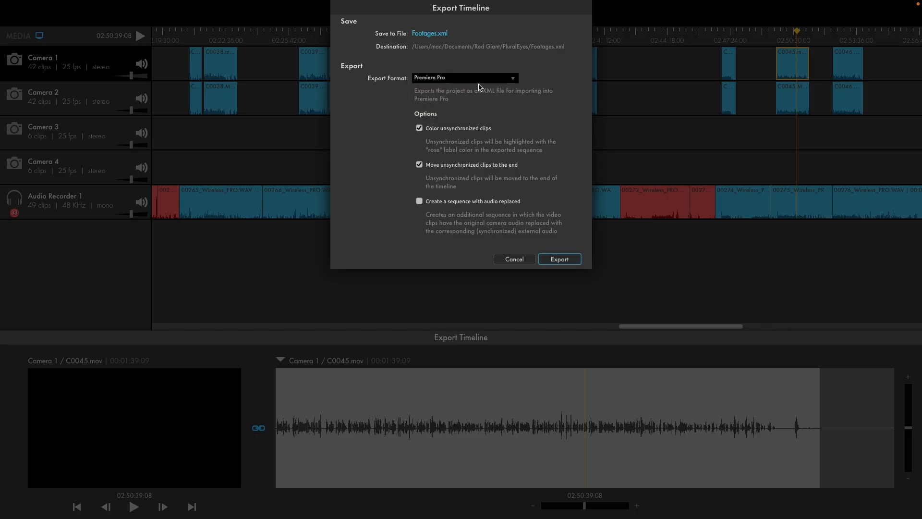
click(490, 80)
click(497, 80)
click(439, 33)
click(625, 276)
click(510, 261)
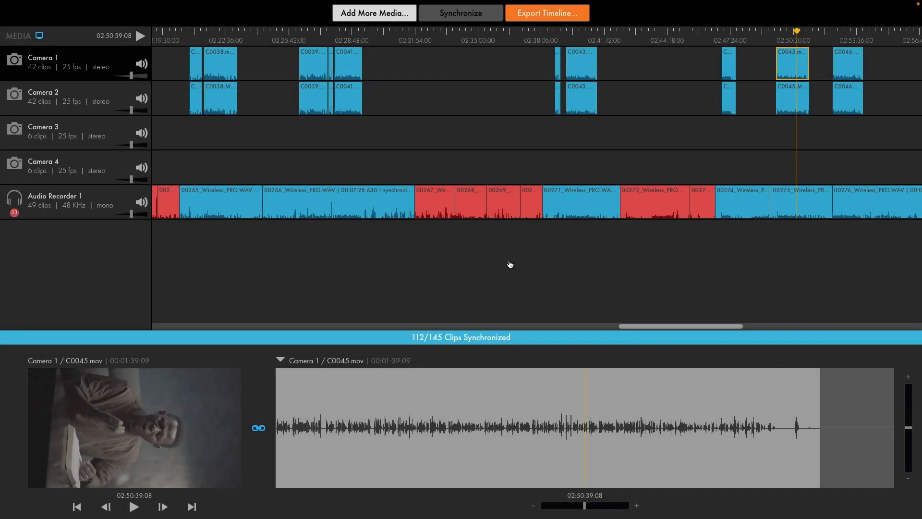
Switch to Finder and browse the PFAM project folders and Movies > 09 September > PODCAST AT HOME, and return to Movies.
key(super+Tab)
key(super+Tab)
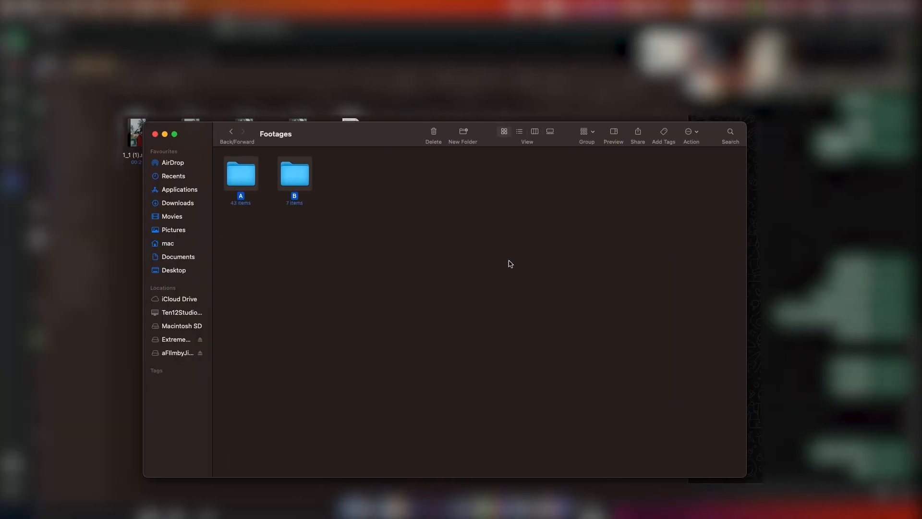
click(235, 132)
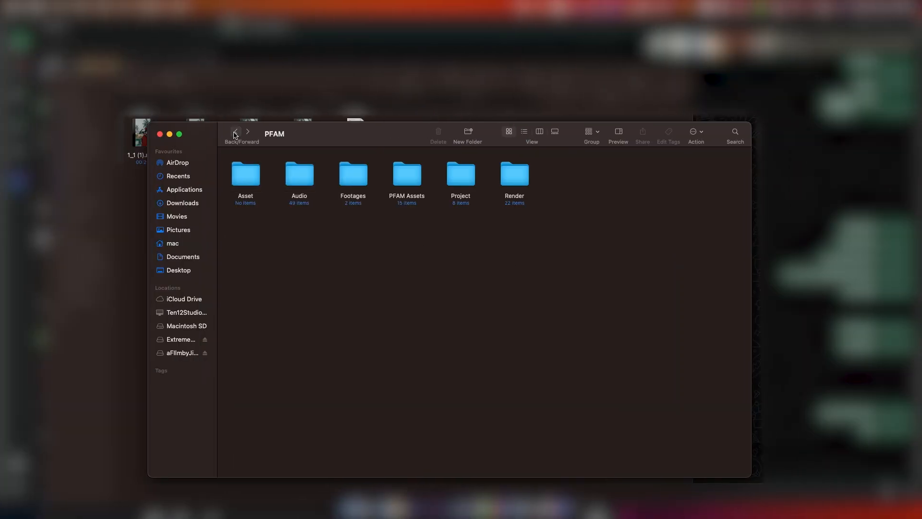
click(235, 132)
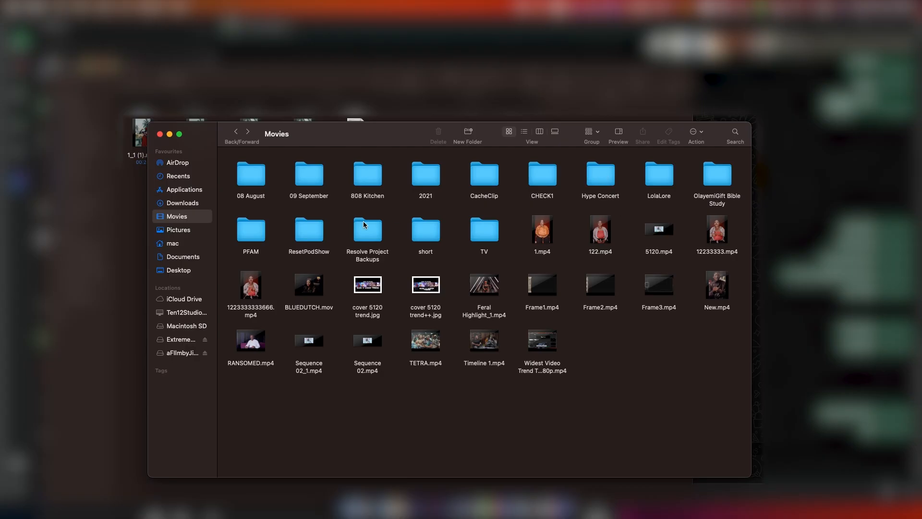
double_click(310, 178)
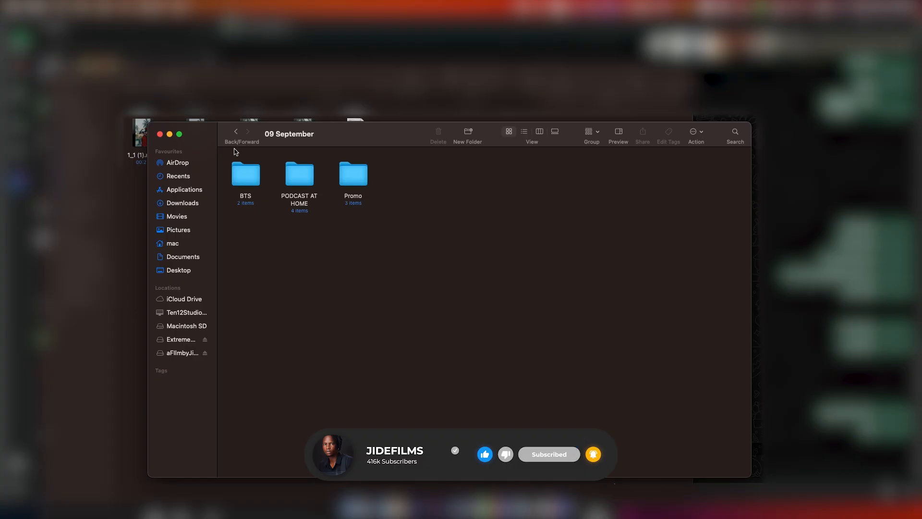
double_click(290, 180)
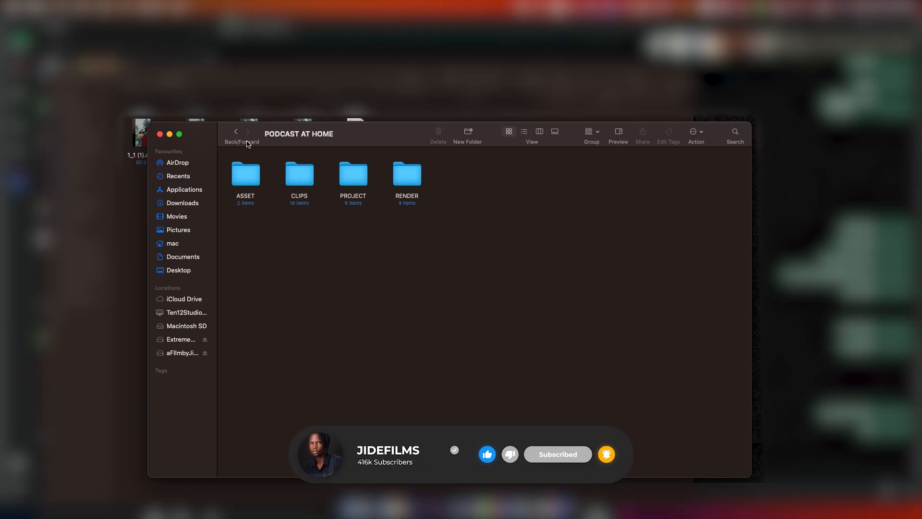
click(235, 131)
click(235, 132)
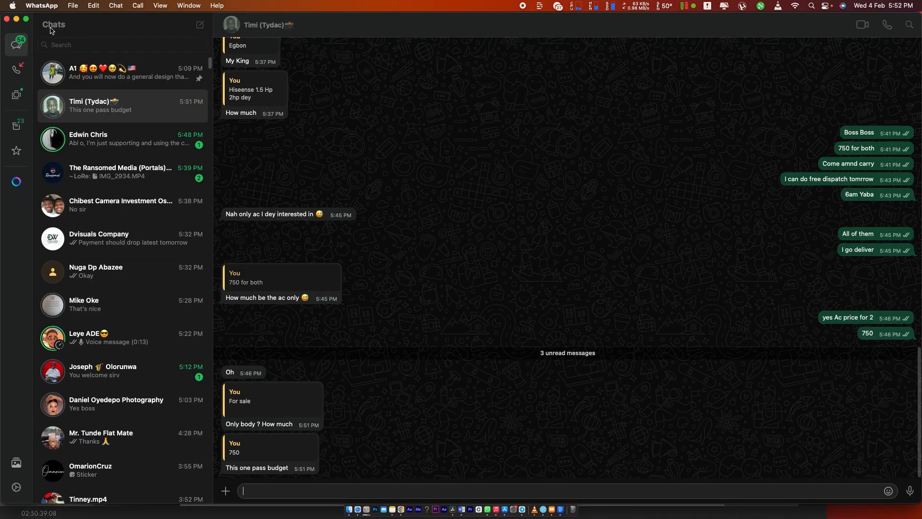
Minimize the WhatsApp window to uncover the PluralEyes project.
click(104, 29)
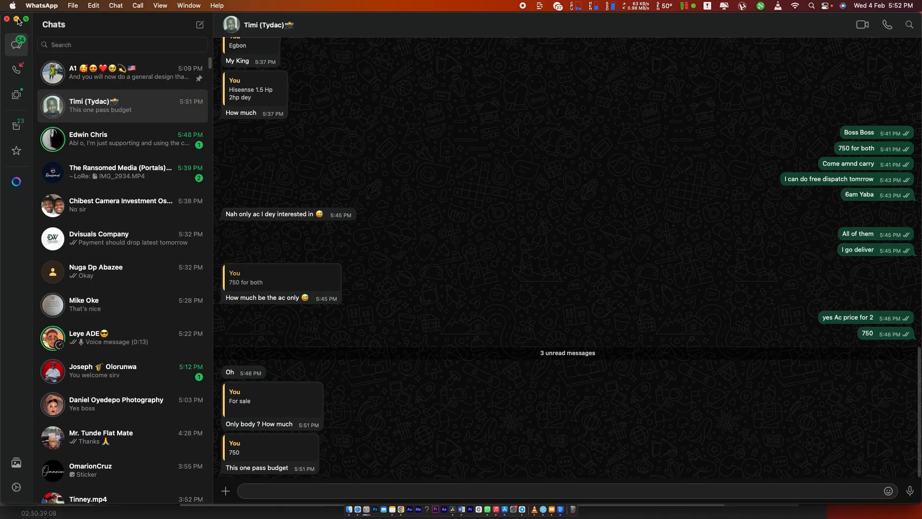
click(16, 19)
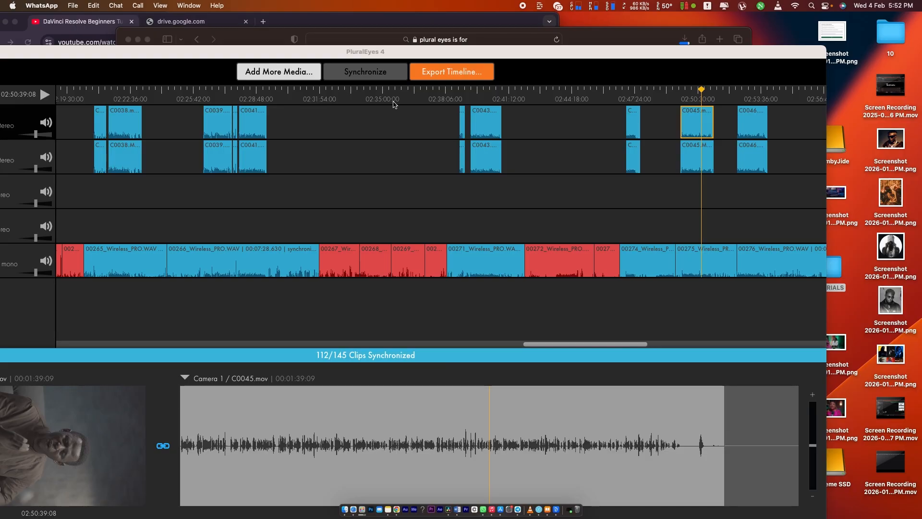